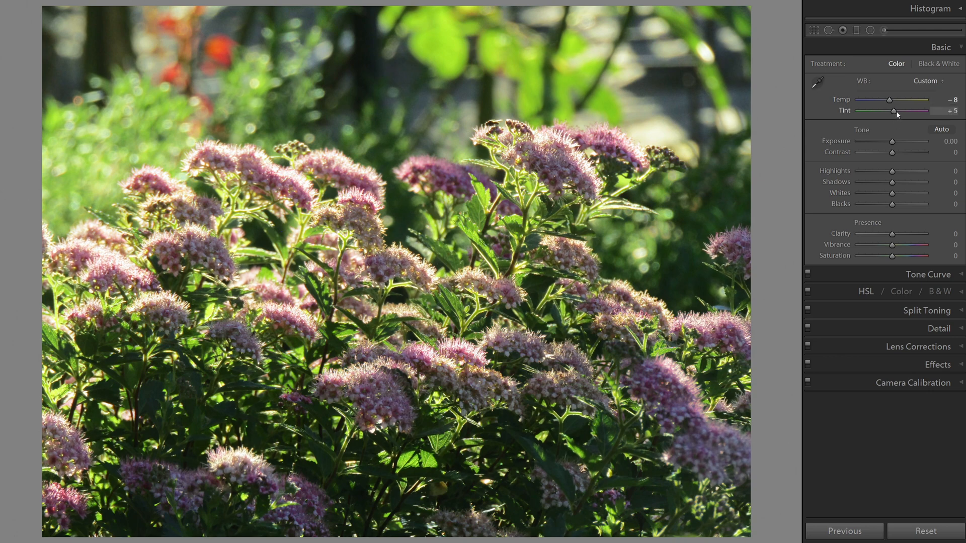
Set the photo's tint to +10, exposure to +0.05 and contrast to +20
drag(896, 113, 898, 114)
click(953, 142)
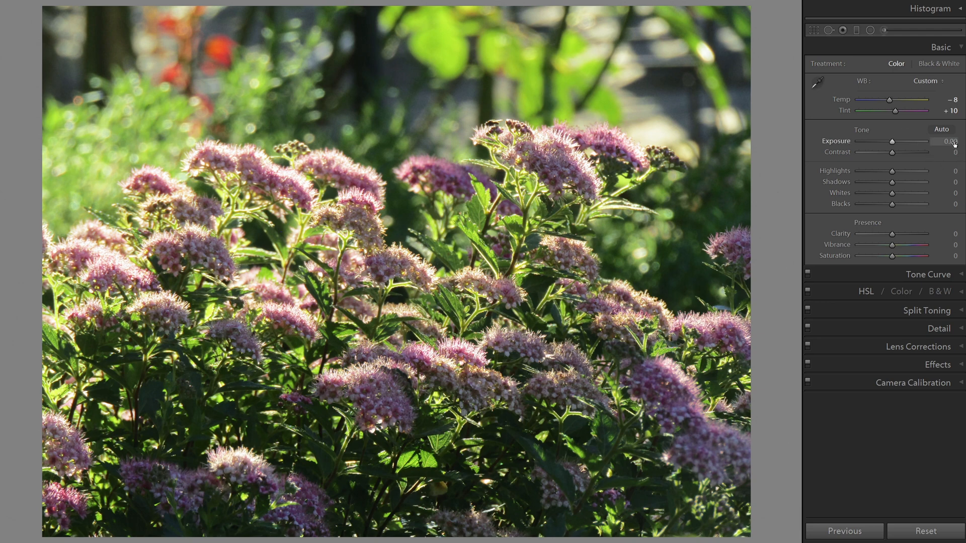
text(0.05)
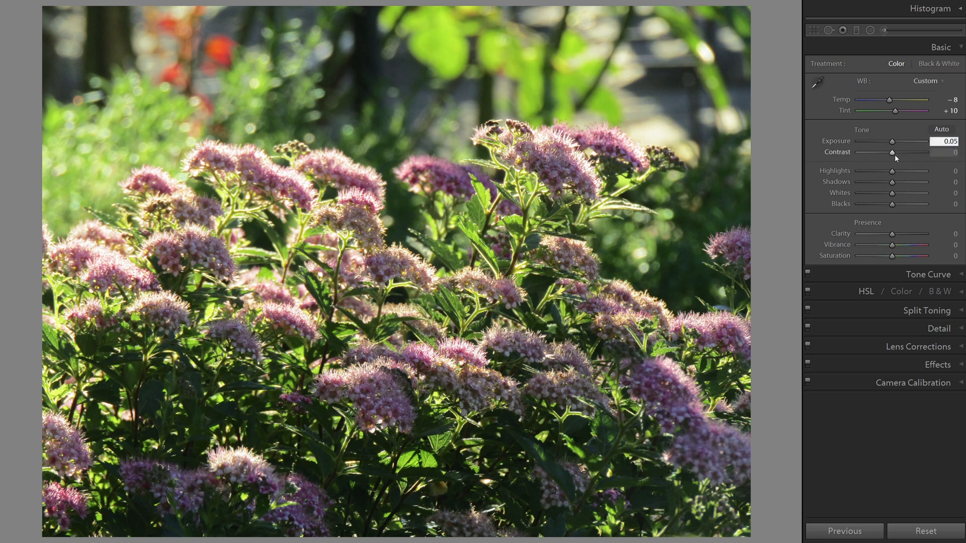
drag(891, 153, 900, 157)
Set highlights to -50, shadows to -20, whites to -15 and blacks to -20
drag(891, 171, 876, 173)
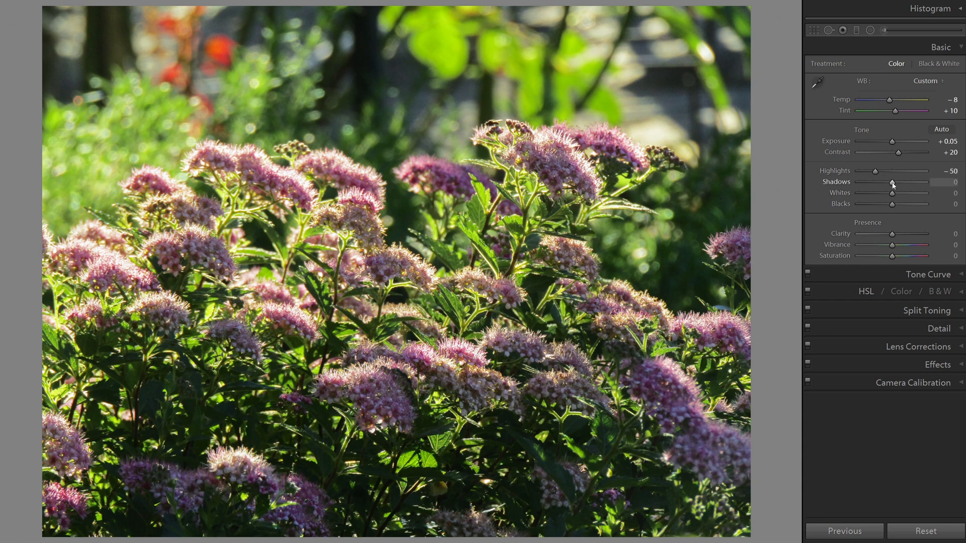
drag(892, 183, 885, 183)
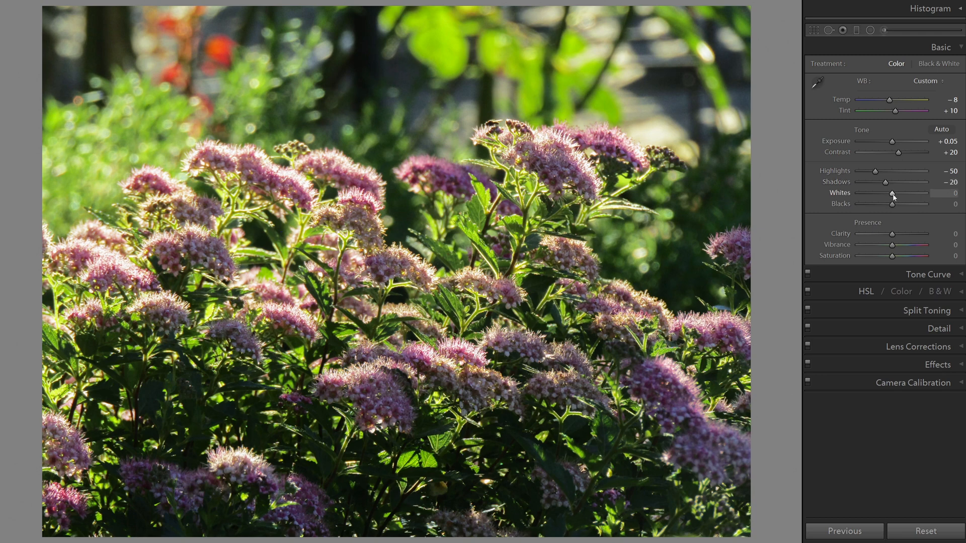
drag(892, 194, 888, 197)
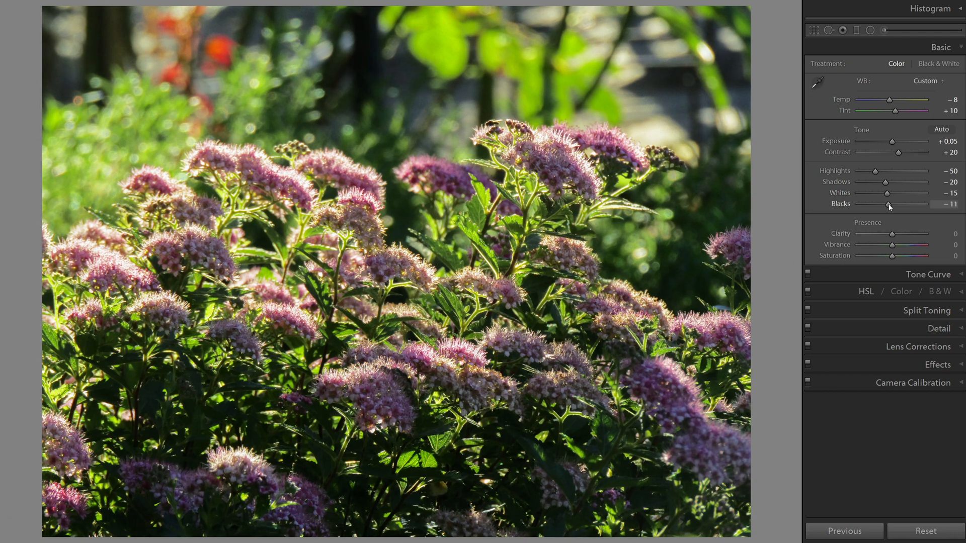
drag(888, 203, 886, 203)
Set clarity to +21 and vibrance to +35, and raise the overall saturation slightly
drag(892, 235, 899, 246)
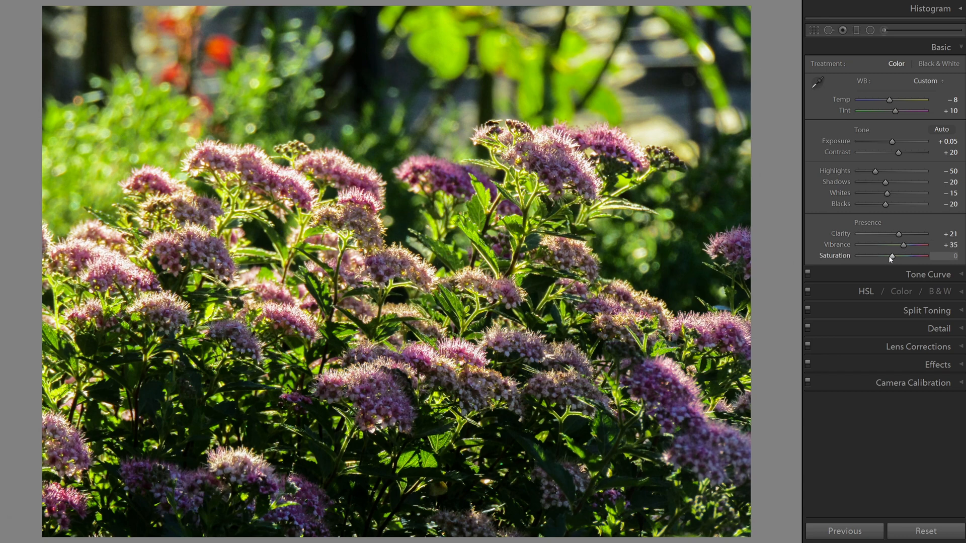
drag(893, 256, 895, 256)
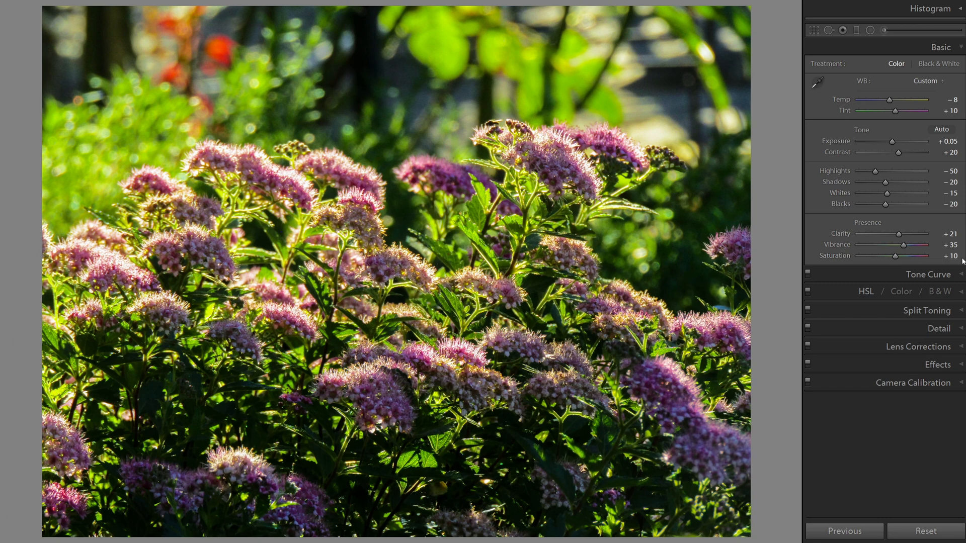
Shape the RGB tone curve by lifting the black point, lowering a shadow point slightly and raising the midpoint slightly
click(962, 274)
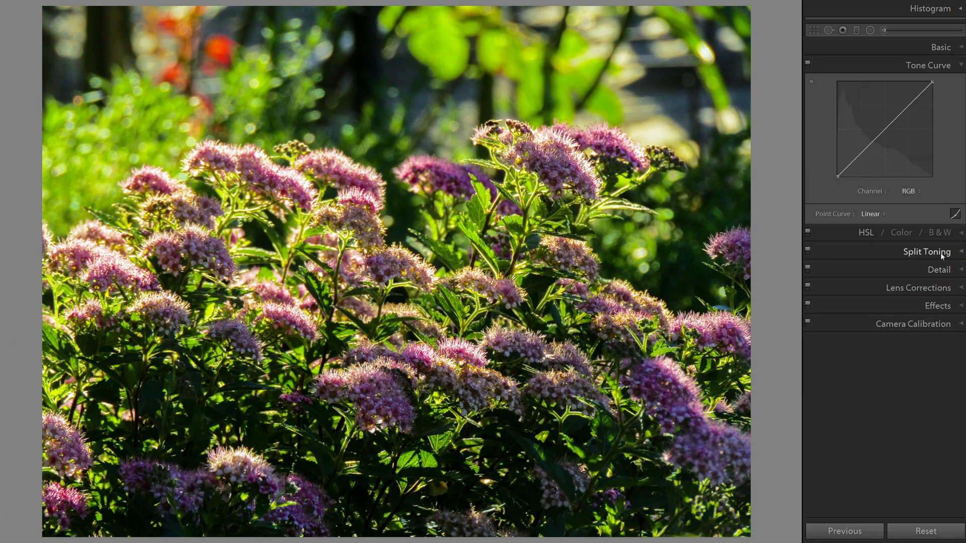
drag(838, 176, 838, 171)
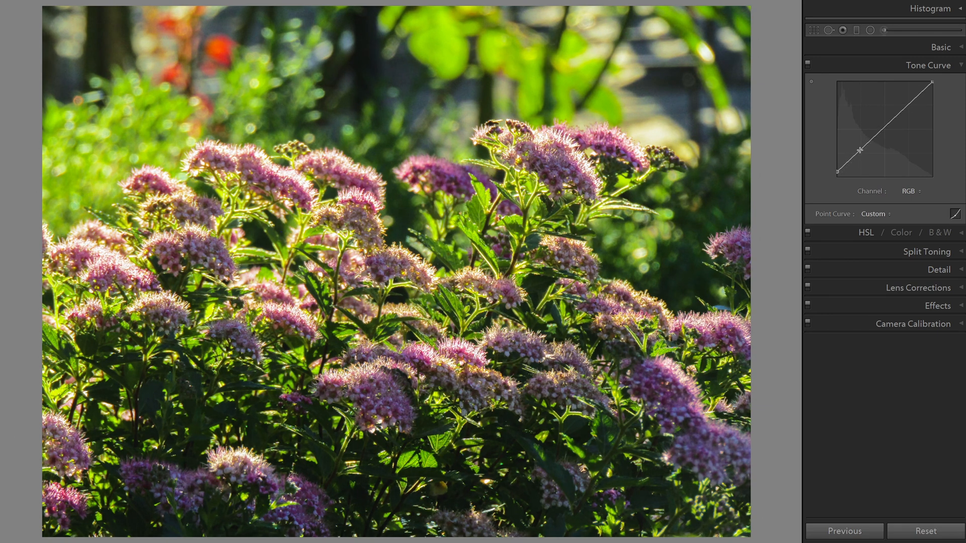
drag(860, 150, 860, 152)
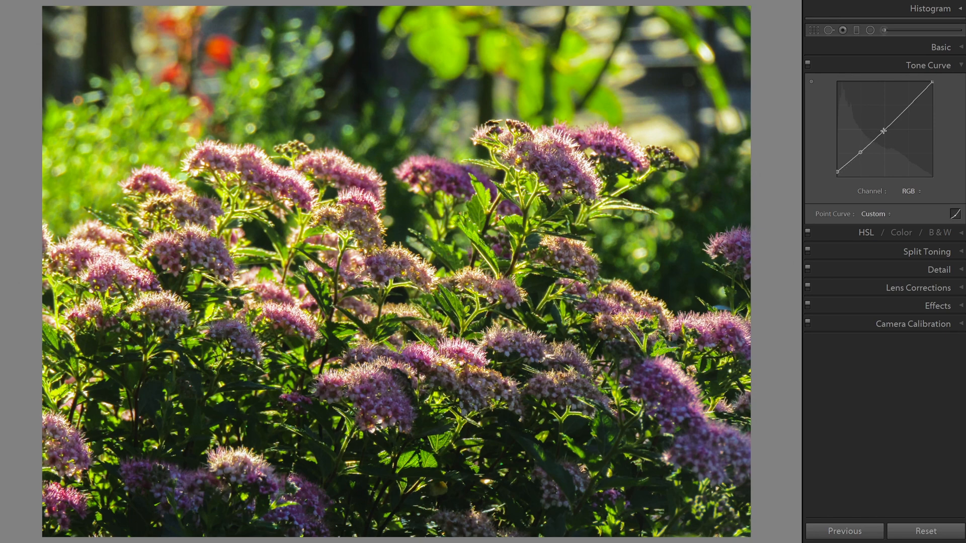
drag(884, 131, 884, 129)
Shift the yellow and green hues to -35 each in the HSL adjustments
click(956, 233)
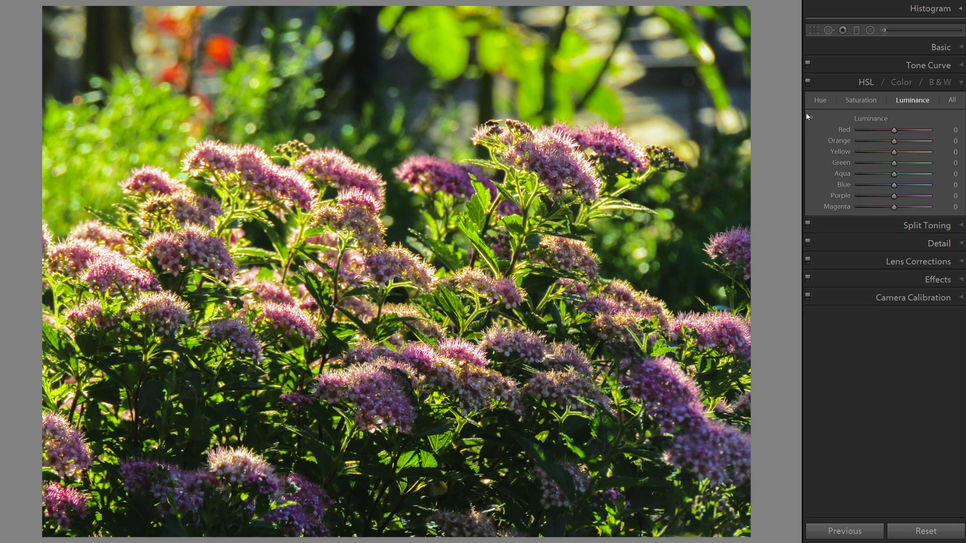
click(821, 101)
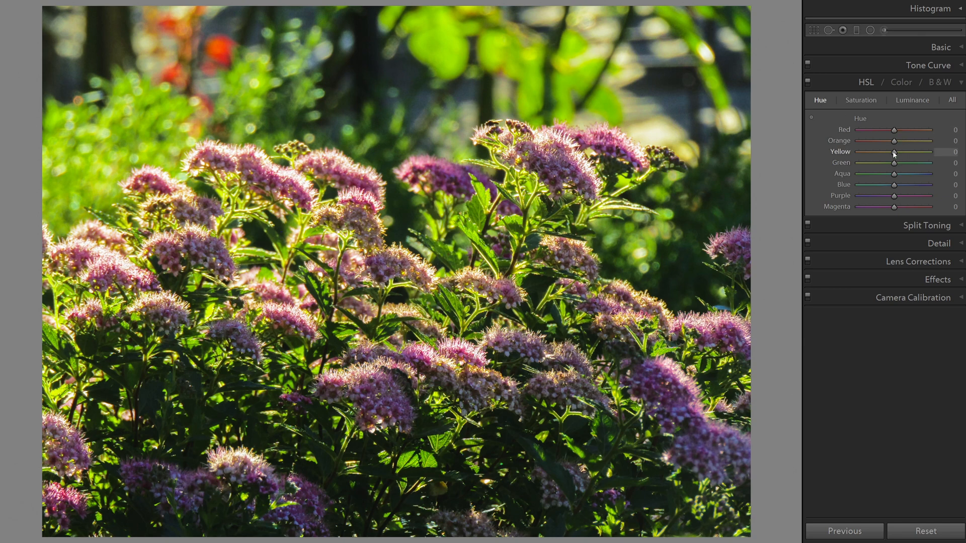
key(Down)
key(Down)
key(Down)
key(Down)
key(Down)
key(Down)
key(Down)
key(Down)
key(Down)
key(Down)
key(Down)
key(Down)
key(Down)
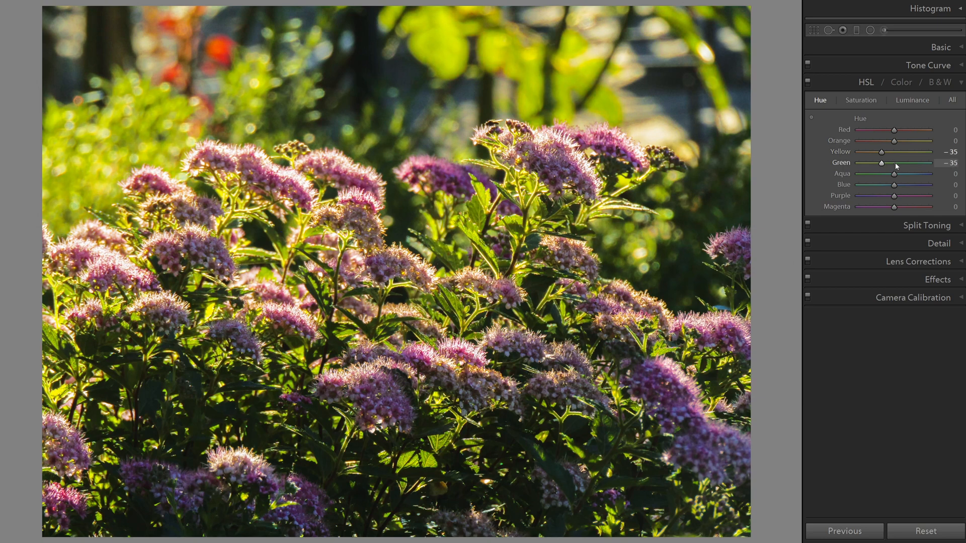
Set the blue hue to +40 and the purple and magenta hues to +15 each
key(Up)
key(Up)
key(Up)
key(Up)
key(Up)
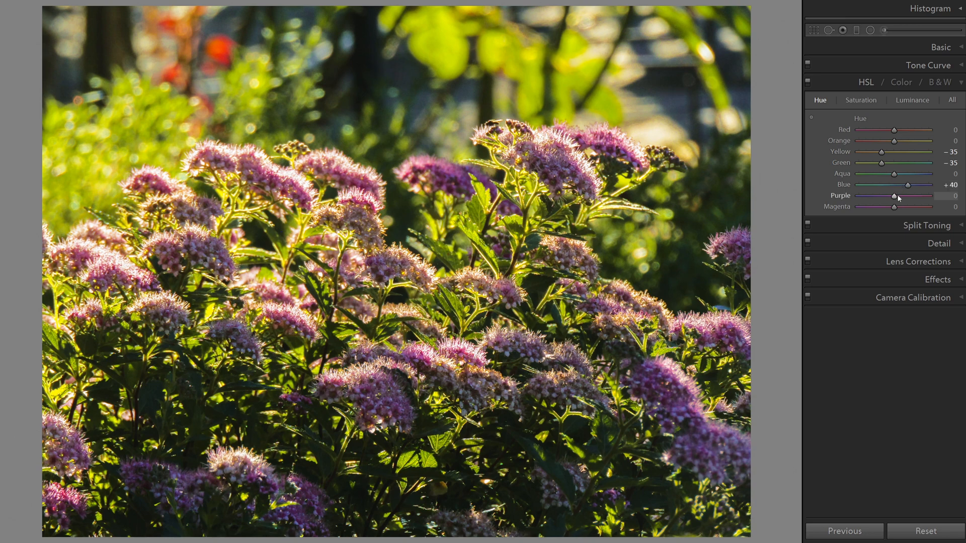
drag(894, 196, 898, 198)
key(Up)
key(Up)
key(Up)
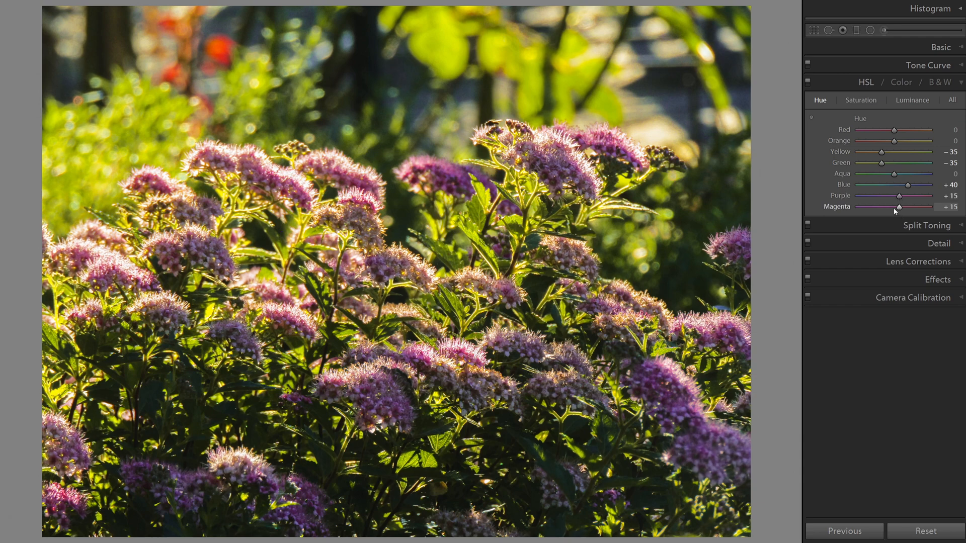
Set the HSL saturation of yellow to -10, green to +25 and blue to +20
click(854, 101)
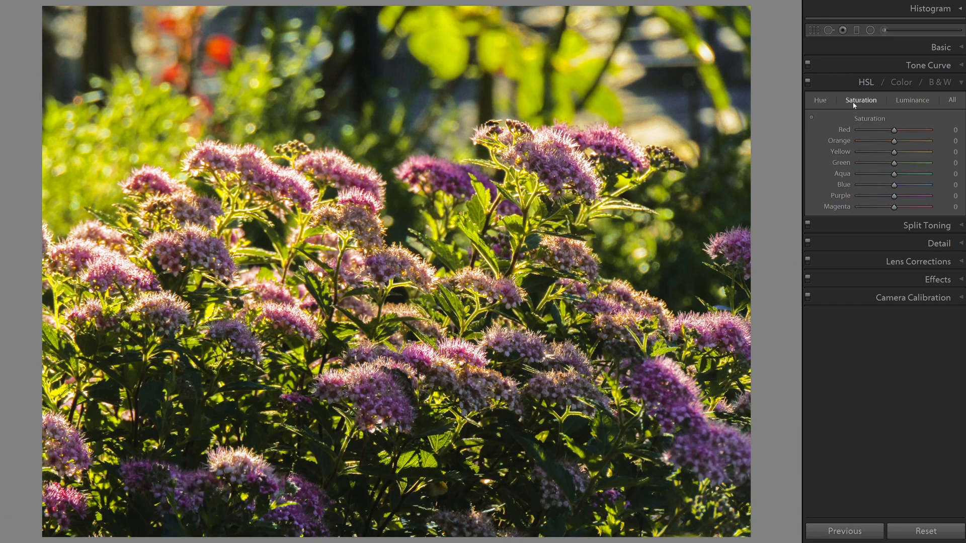
key(Down)
key(Down)
key(Up)
key(Up)
key(Up)
key(Up)
key(Up)
key(Up)
key(Up)
key(Up)
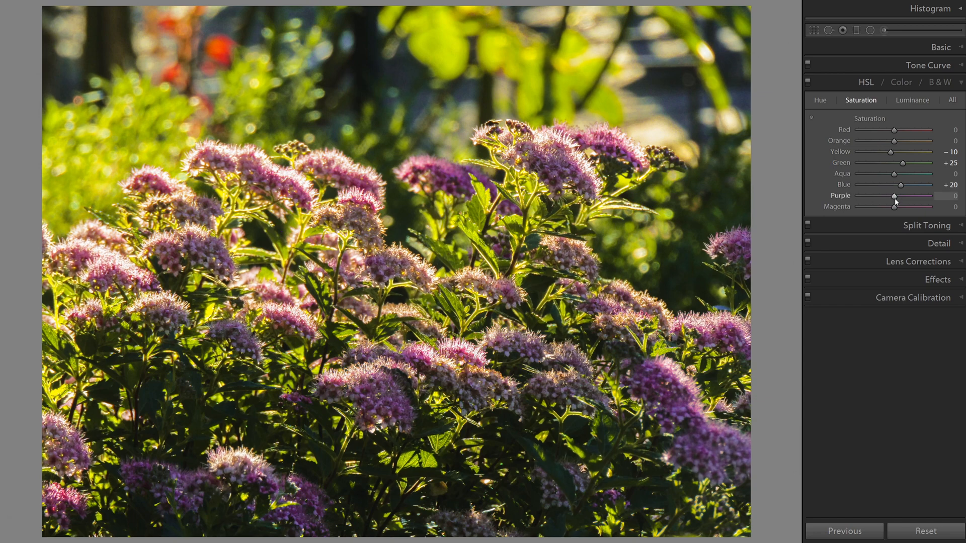
Set the purple saturation to +25 and raise the magenta saturation
key(Up)
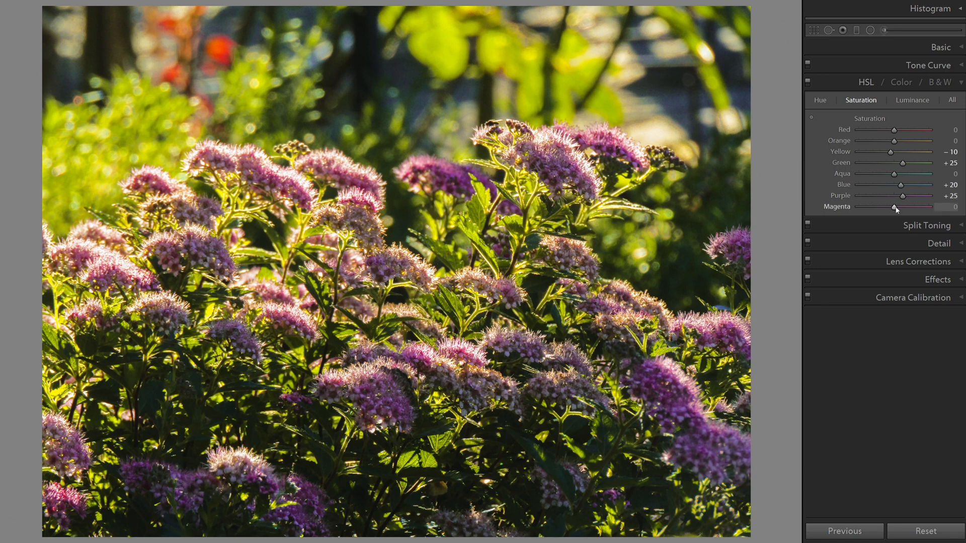
key(Up)
key(Up)
key(Up)
key(Up)
key(Up)
key(Up)
key(Up)
Set the HSL luminance of yellow to -10 and green to +10
click(899, 101)
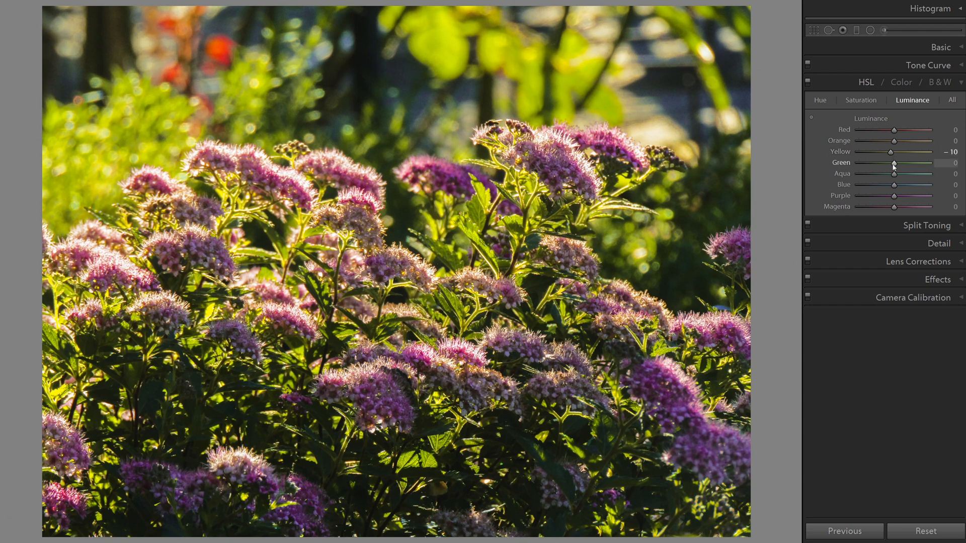
key(Up)
key(Up)
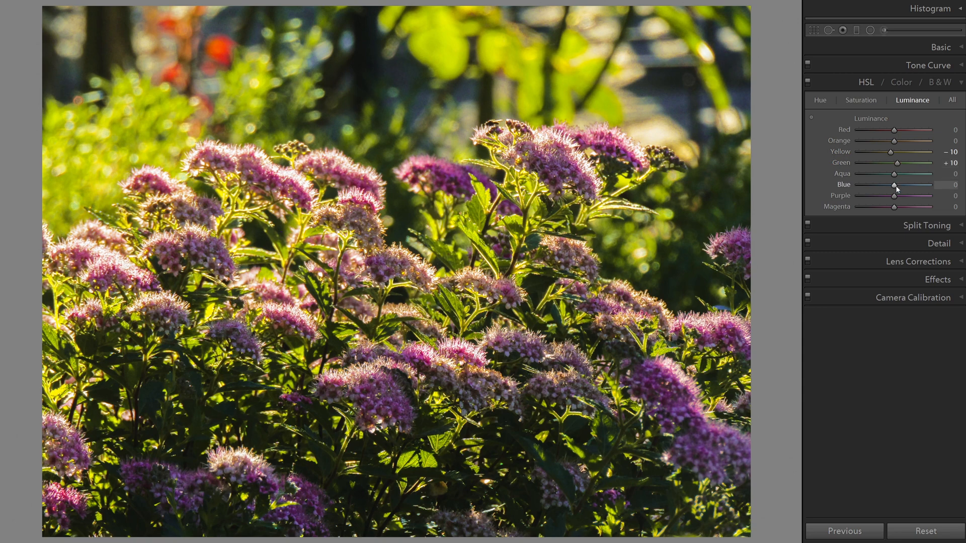
Set the HSL luminance of blue to +35, purple to +75 and magenta to +35
key(Up)
key(Up)
key(Up)
key(Up)
key(Up)
key(Up)
key(Up)
key(Up)
key(Up)
key(Up)
key(Up)
key(Up)
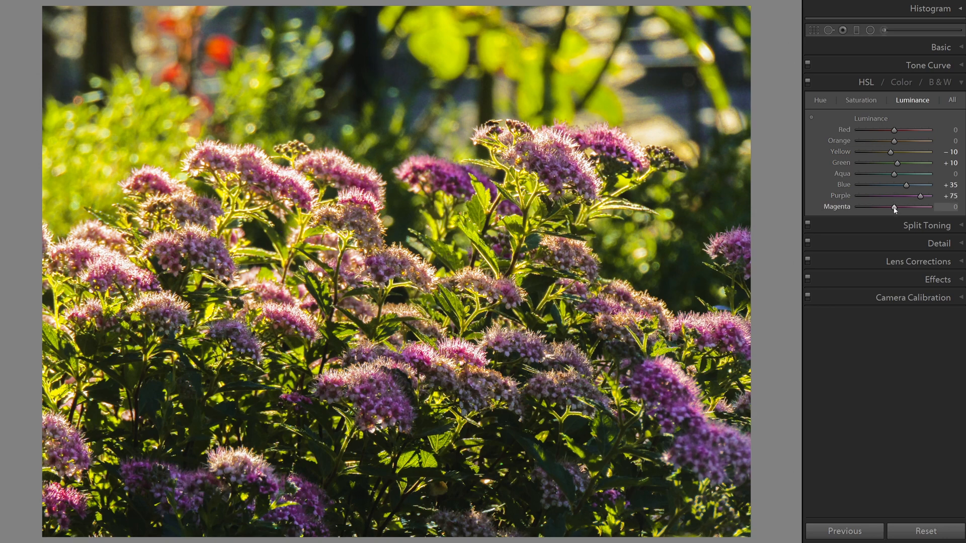
key(Up)
key(Up)
key(Up)
key(Up)
key(Up)
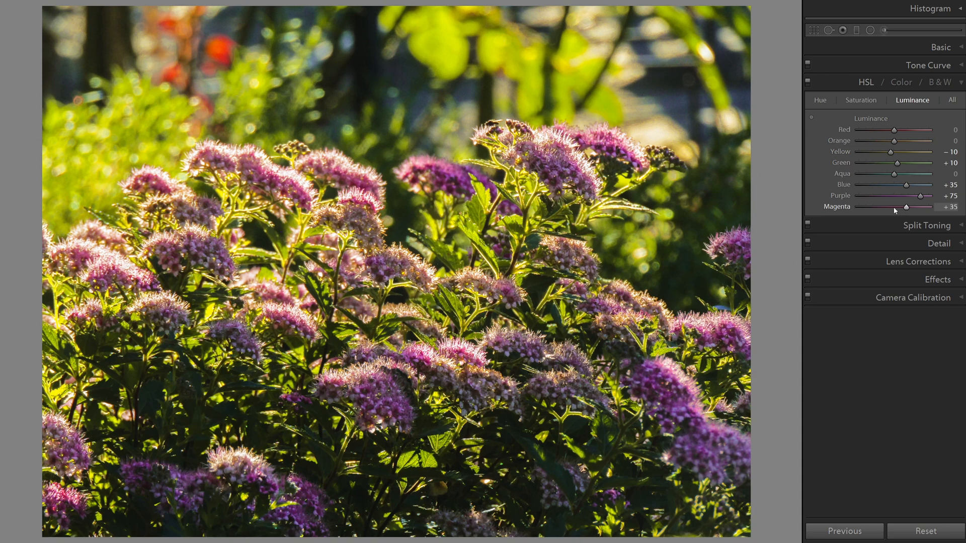
Split-tone the highlights with hue 245 and saturation 35
click(932, 225)
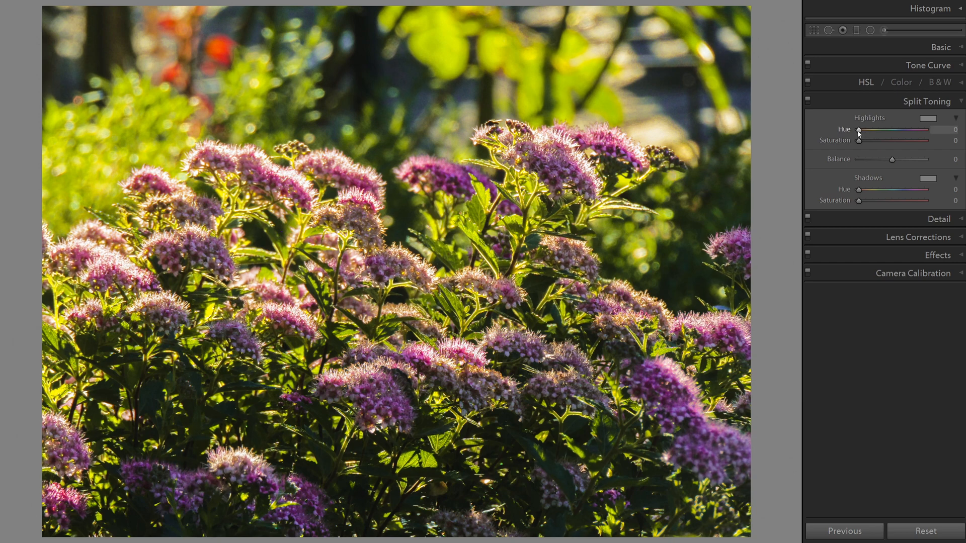
drag(858, 129, 903, 132)
drag(859, 141, 870, 144)
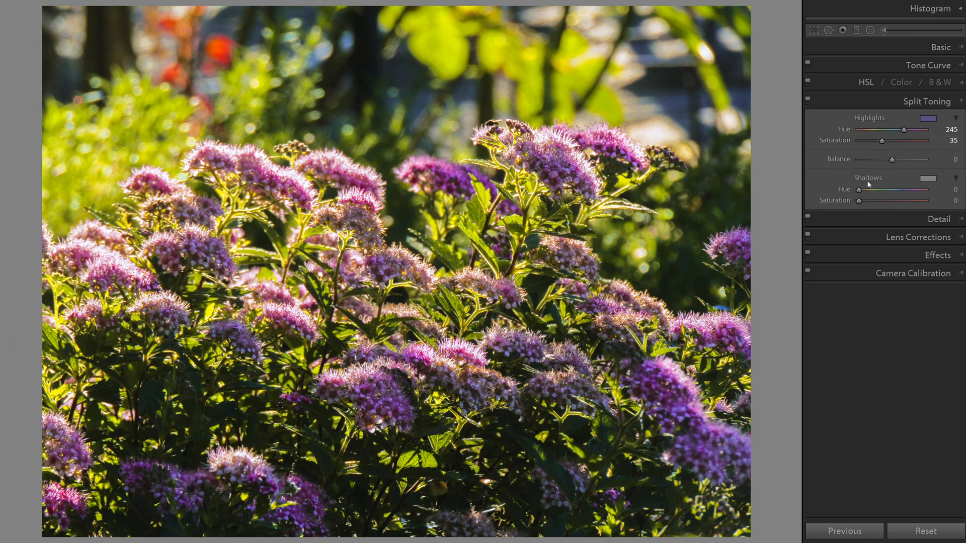
Split-tone the shadows with hue 45 and saturation 2
drag(860, 191, 866, 196)
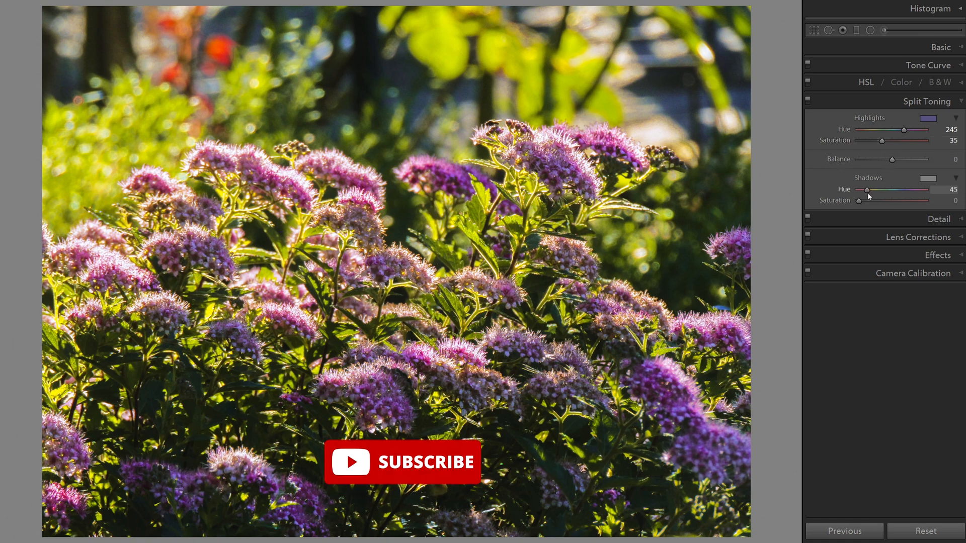
click(948, 201)
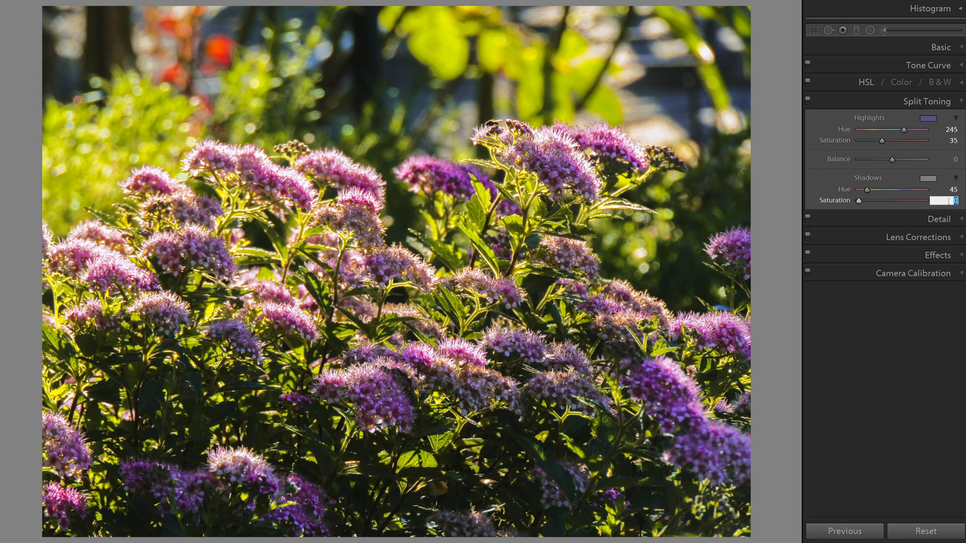
text(2)
key(Return)
Set luminance noise reduction to 5 and enable Remove Chromatic Aberration in the lens corrections
click(962, 220)
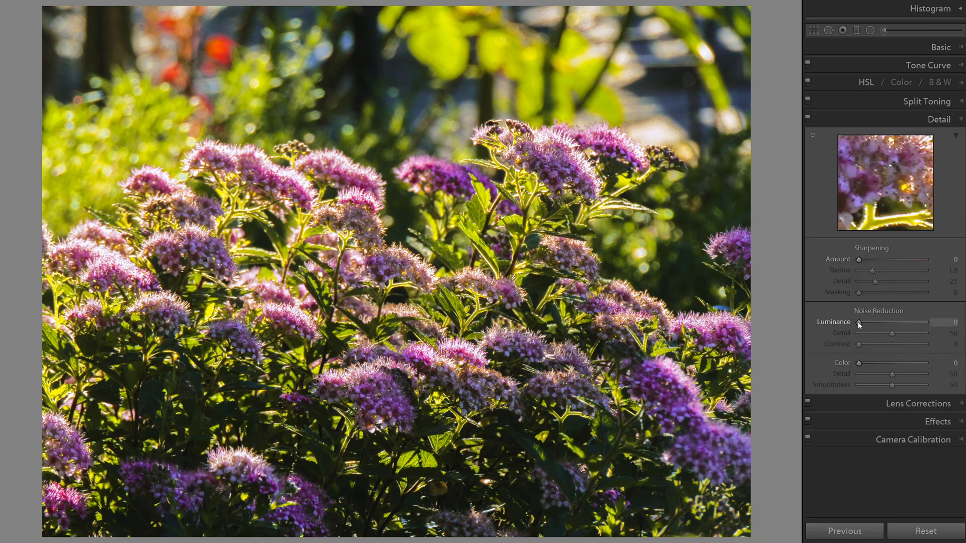
drag(859, 323, 863, 323)
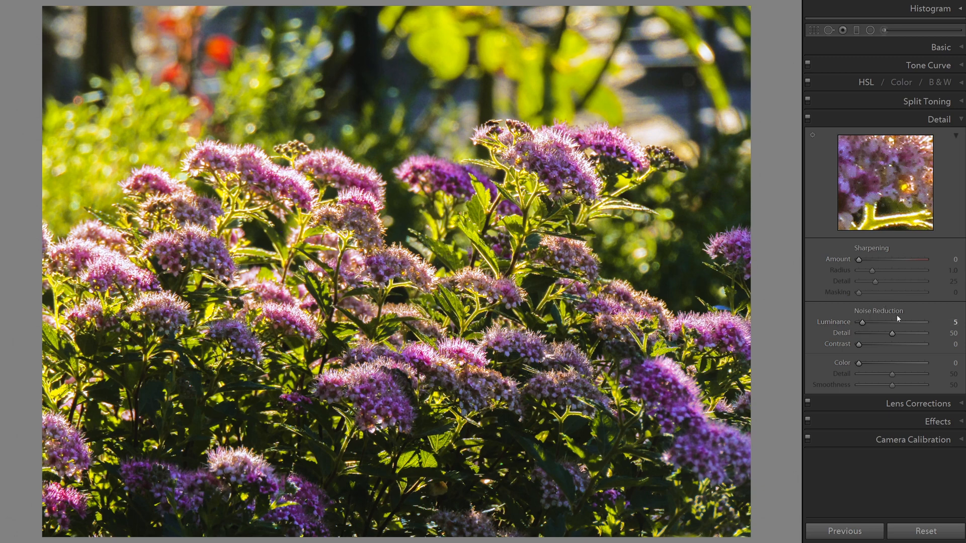
click(962, 405)
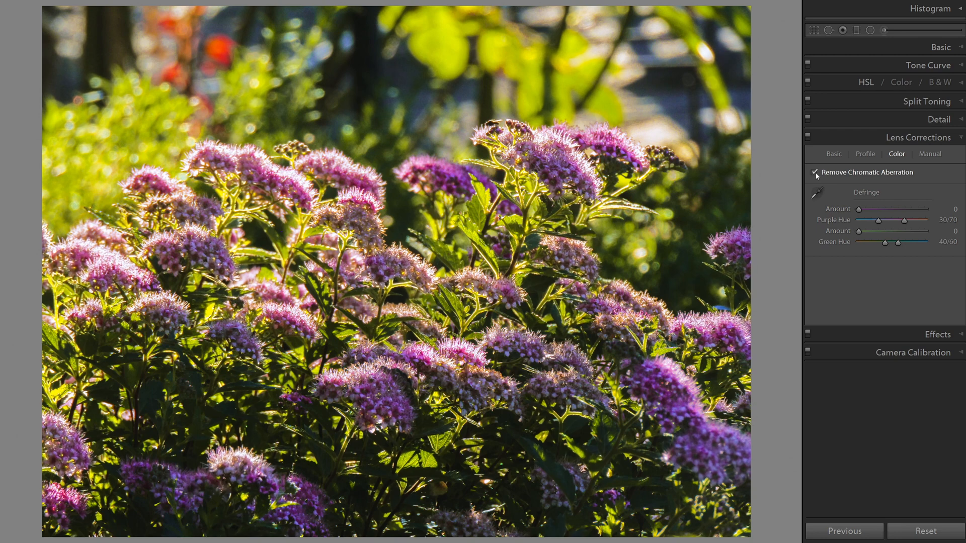
Add a Highlight Priority post-crop vignette with amount -10 and feather 70
click(961, 336)
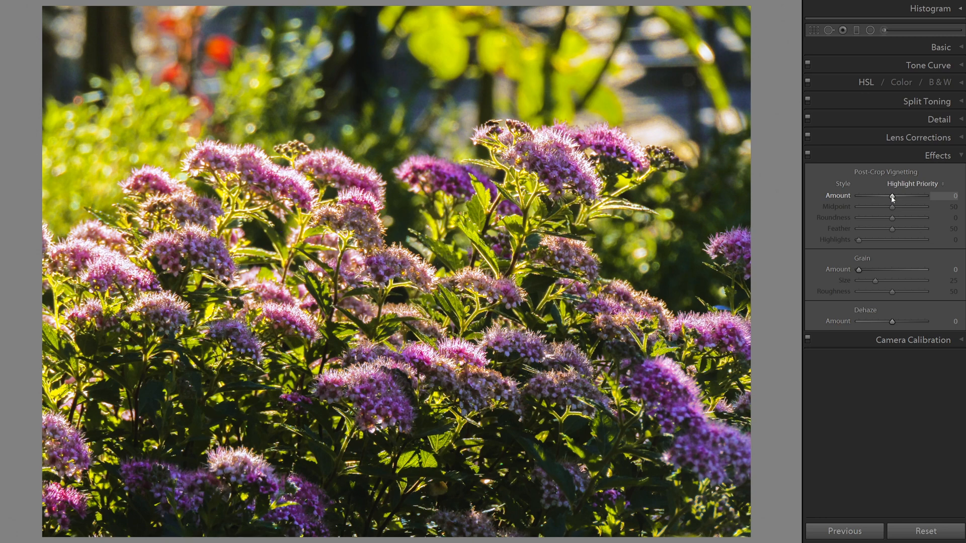
drag(892, 199, 889, 196)
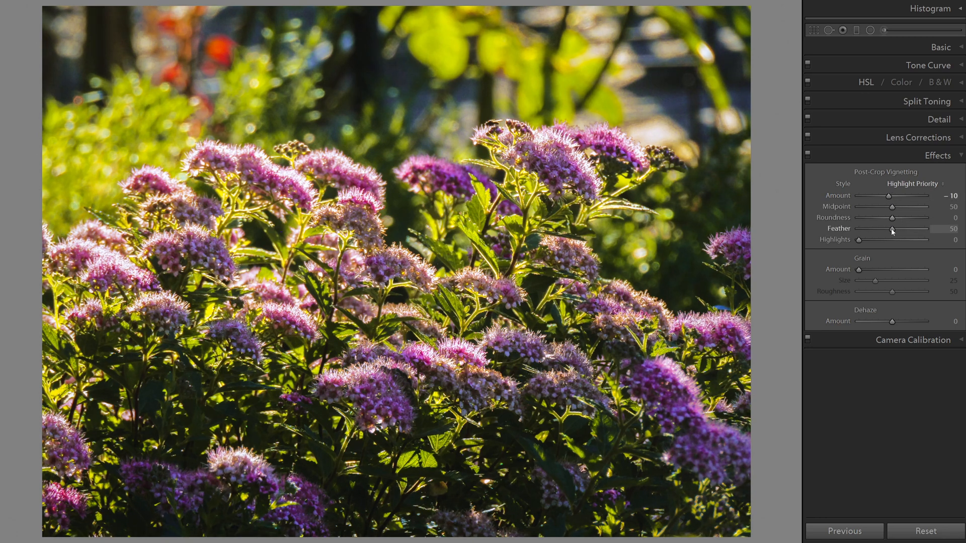
drag(892, 229, 905, 232)
Prepare a new graduated filter with its effect settings reset, exposure at 0.20 and contrast at 10
click(856, 31)
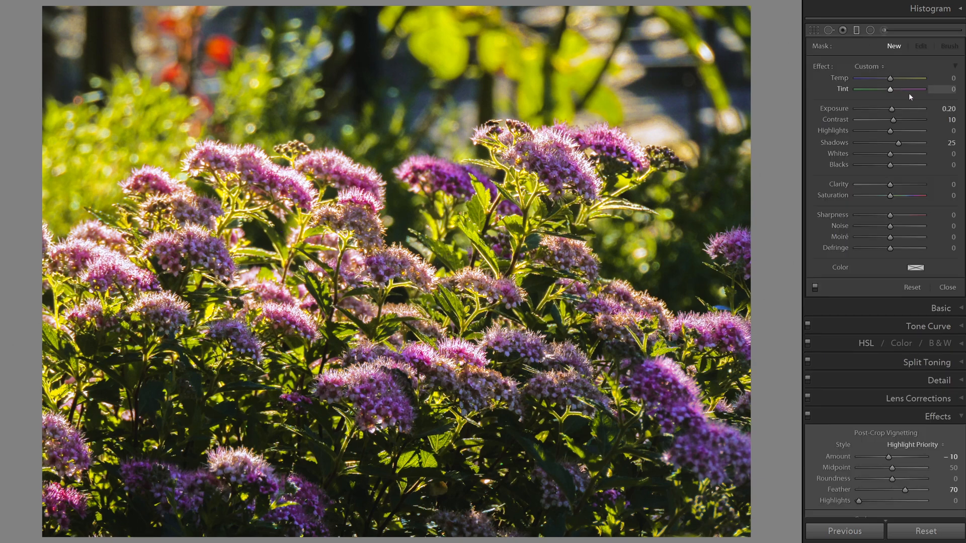
double_click(820, 67)
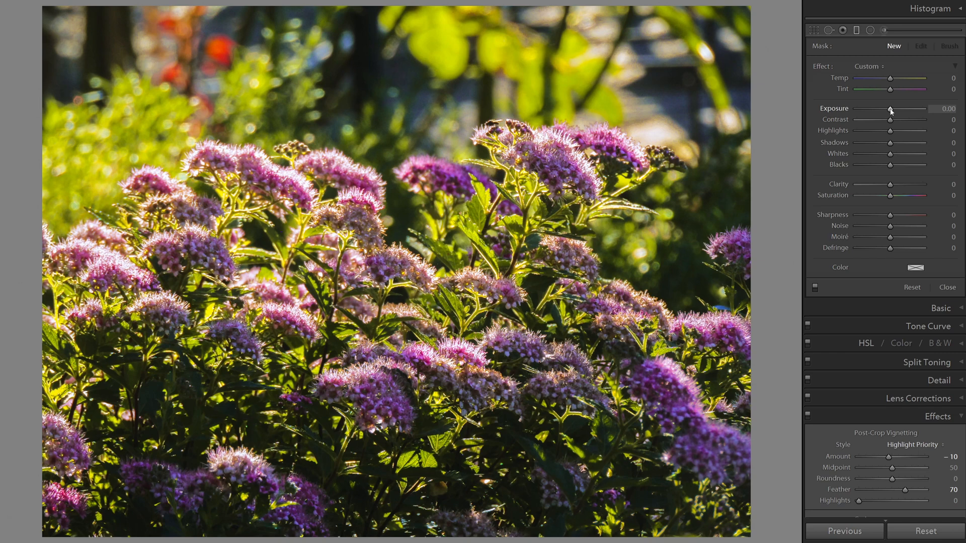
click(946, 109)
text(0.20)
key(Return)
click(946, 119)
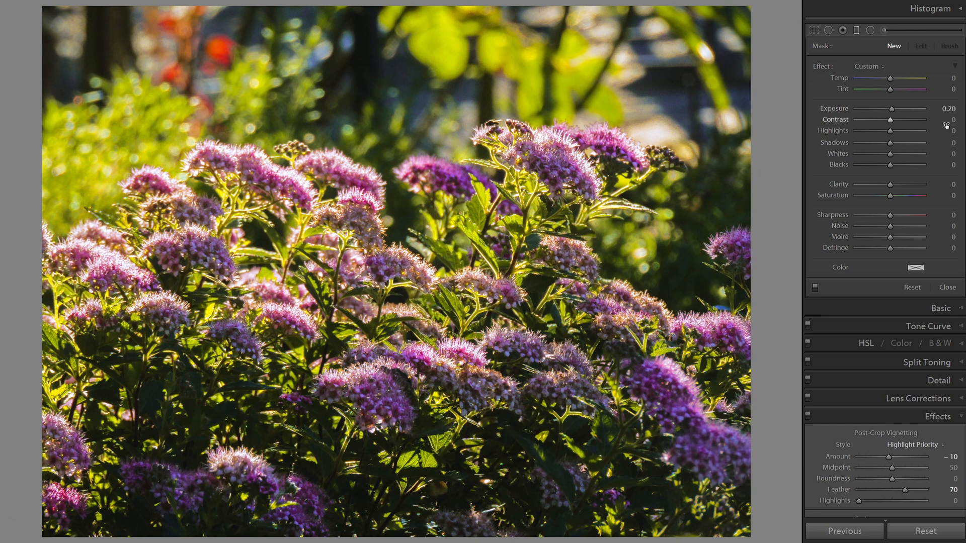
text(10)
key(Return)
Set the graduated filter's shadows to 25 and draw it straight up from the photo's bottom edge to near its top edge
click(944, 142)
text(25)
key(Return)
drag(391, 522, 351, 15)
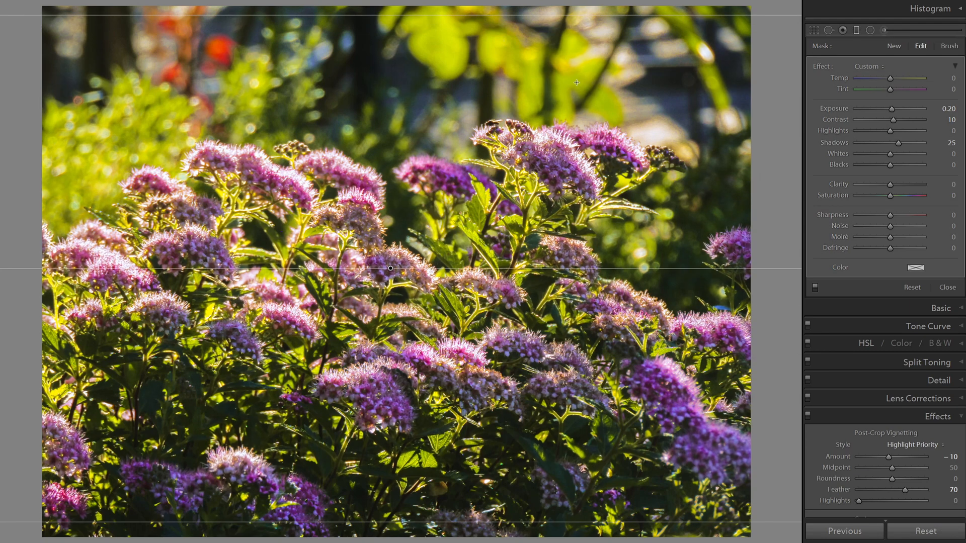
Add an inverted-mask radial filter as a wide ellipse around the flowers in the photo's lower-left corner
click(870, 32)
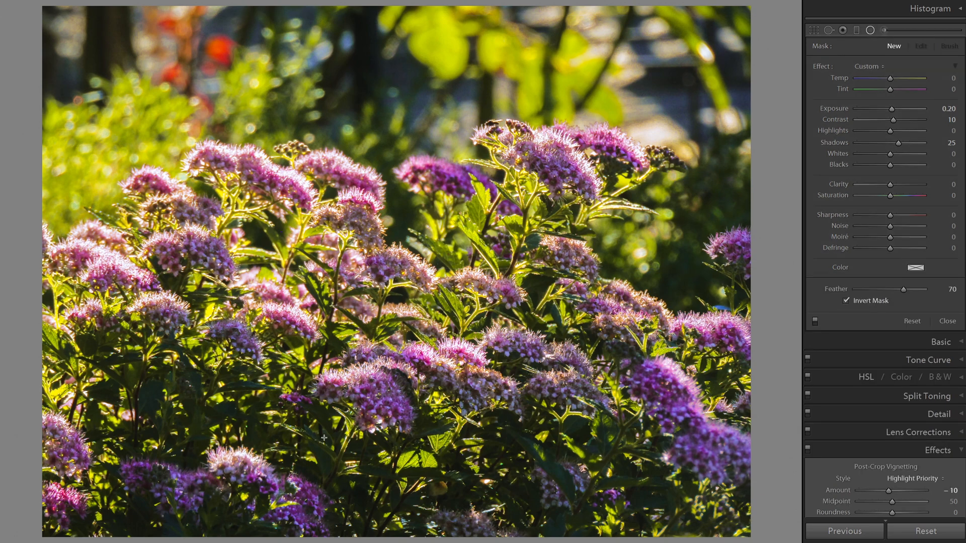
drag(194, 465, 382, 542)
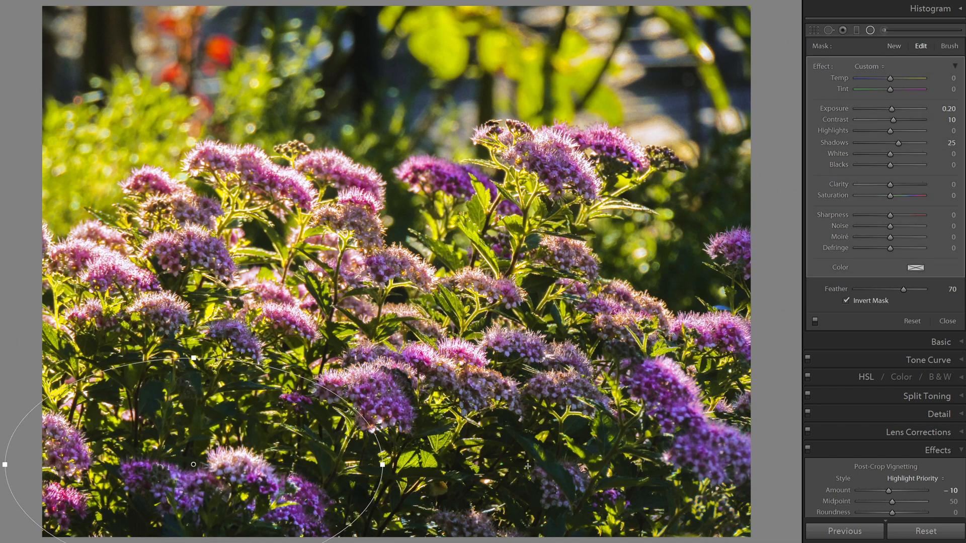
Add a radial filter as a wide ellipse over the photo's lower-right foliage and flowers, with shadows at 50
drag(525, 467, 741, 542)
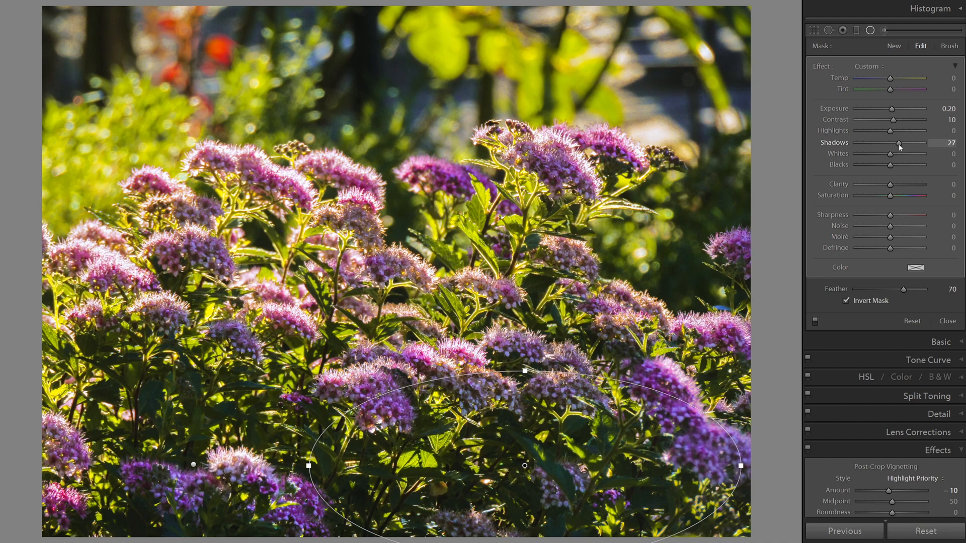
drag(900, 147, 908, 148)
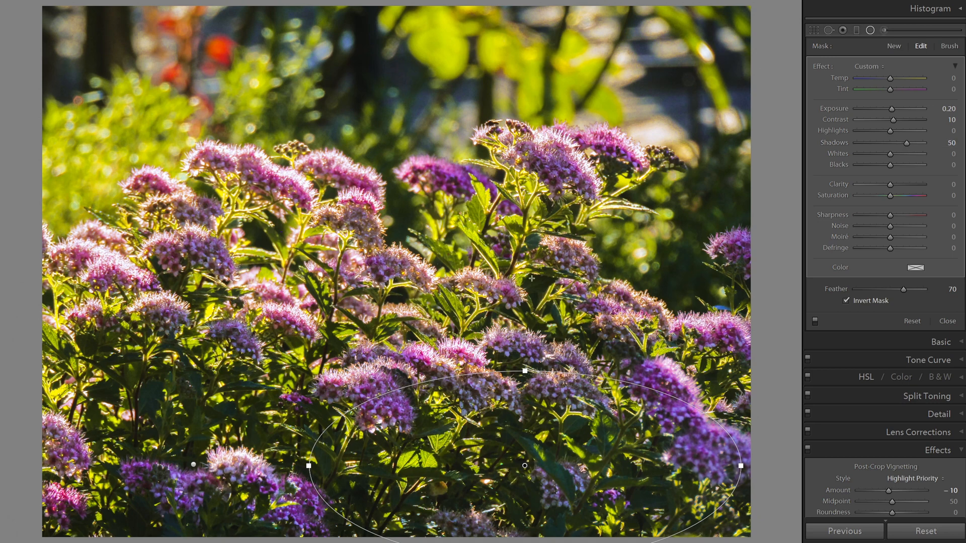
Create a new radial filter with shadows at 50 as a small tilted ellipse around the pink flower head just below the photo's centre
click(893, 46)
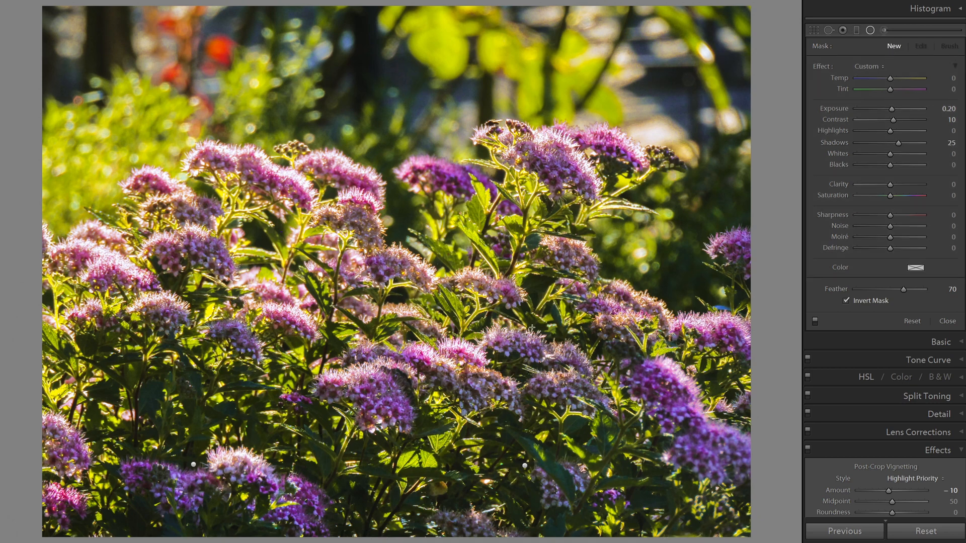
click(943, 143)
drag(904, 148, 907, 149)
drag(370, 397, 320, 366)
drag(421, 406, 417, 419)
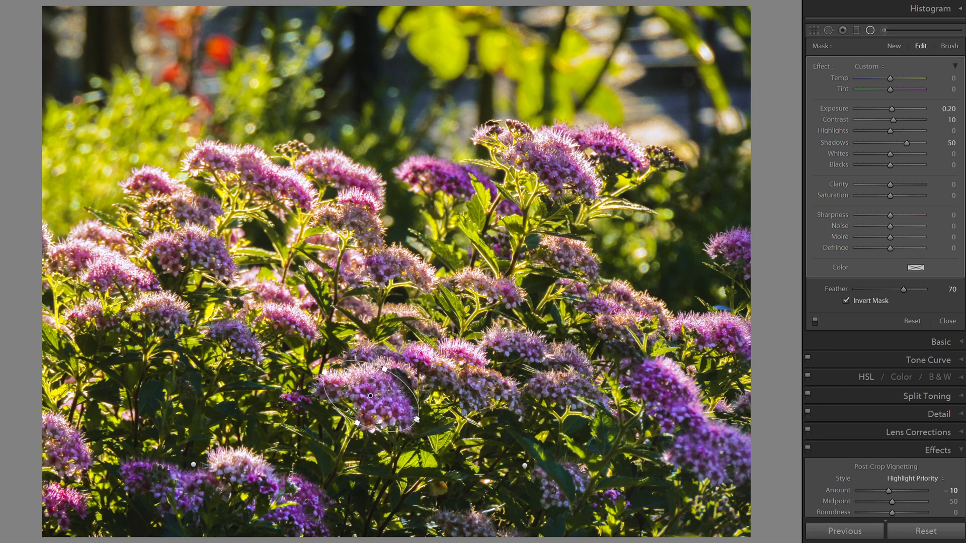
Add tilted radial filters around the two purple flower heads at the photo's lower right and the paler flower cluster beside them
mouse_move(689, 431)
mouse_down()
mouse_move(668, 385)
mouse_move(664, 341)
mouse_move(644, 343)
mouse_move(622, 361)
mouse_move(680, 436)
mouse_up()
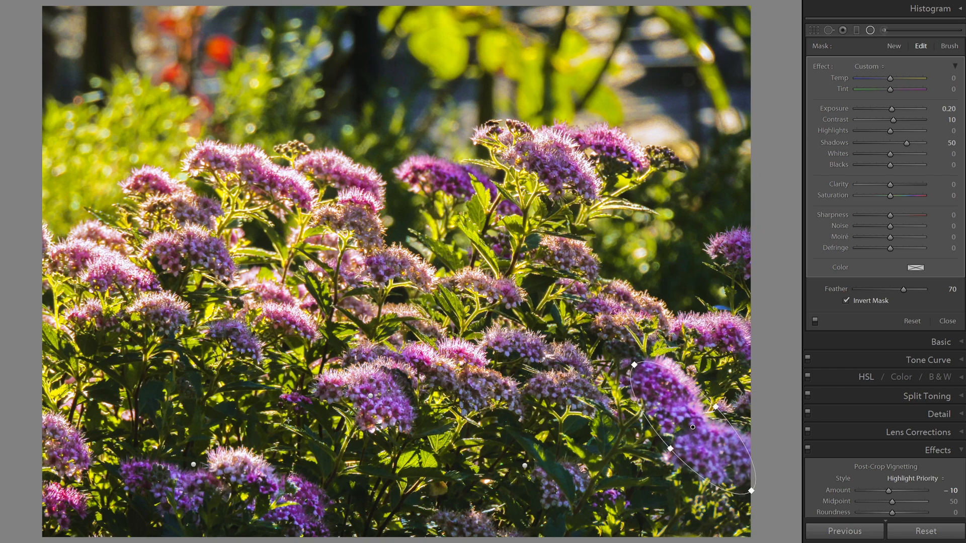
drag(544, 371, 475, 332)
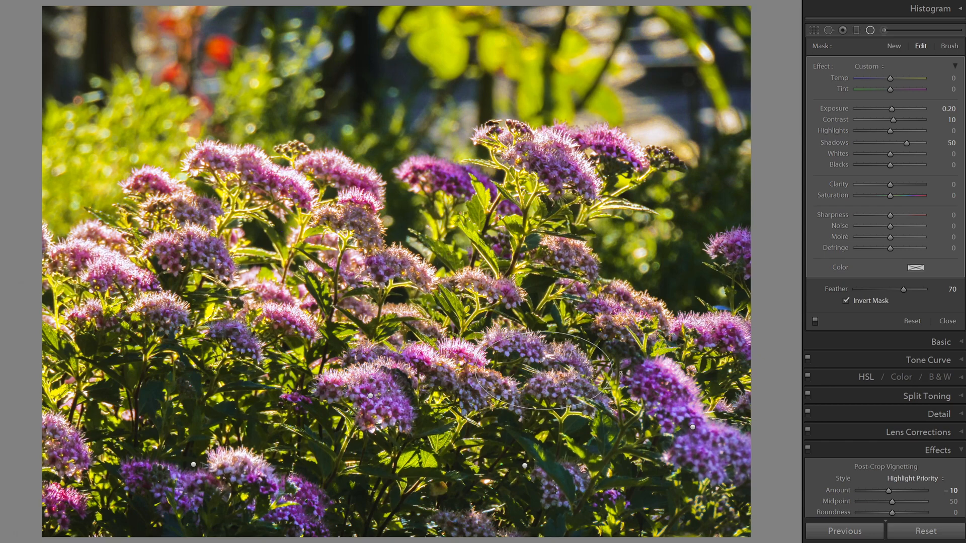
drag(620, 372, 620, 420)
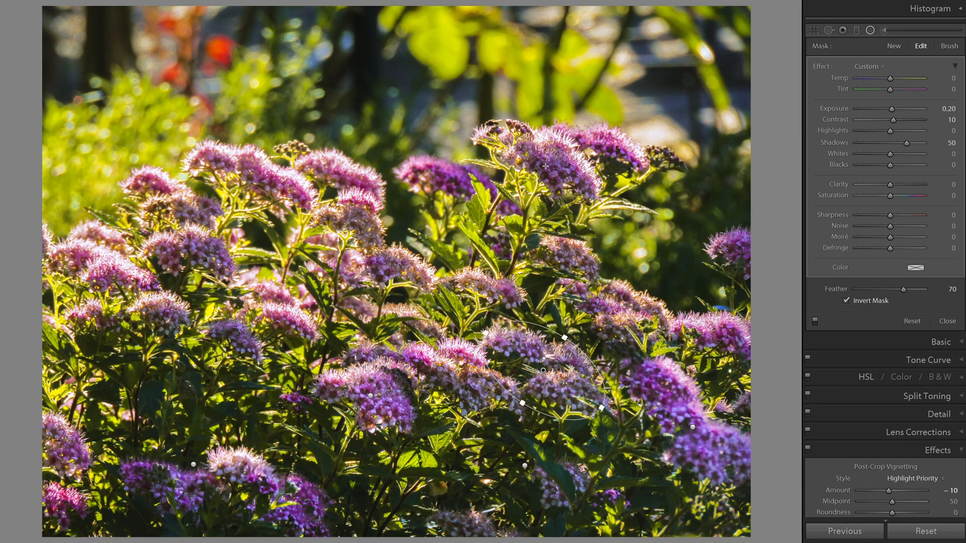
Add a radial filter around the tallest flower head in the photo's upper middle, tilting and shifting it to fit the bloom
drag(546, 167, 596, 205)
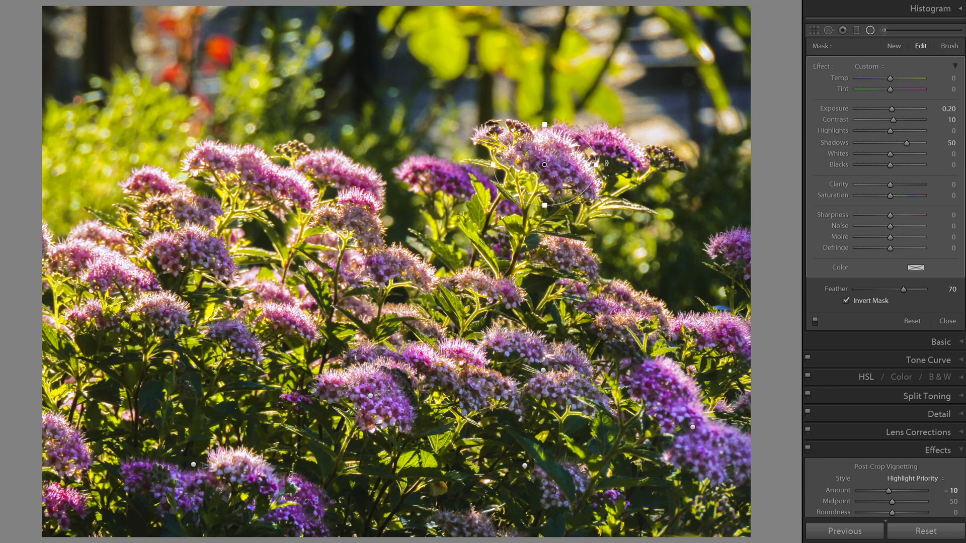
drag(606, 163, 597, 198)
drag(542, 161, 556, 162)
Add radial filters around the lower-left purple flower, the mid-left pale flower, the centre cluster and the right-edge flower, then close the tool
drag(157, 490, 202, 511)
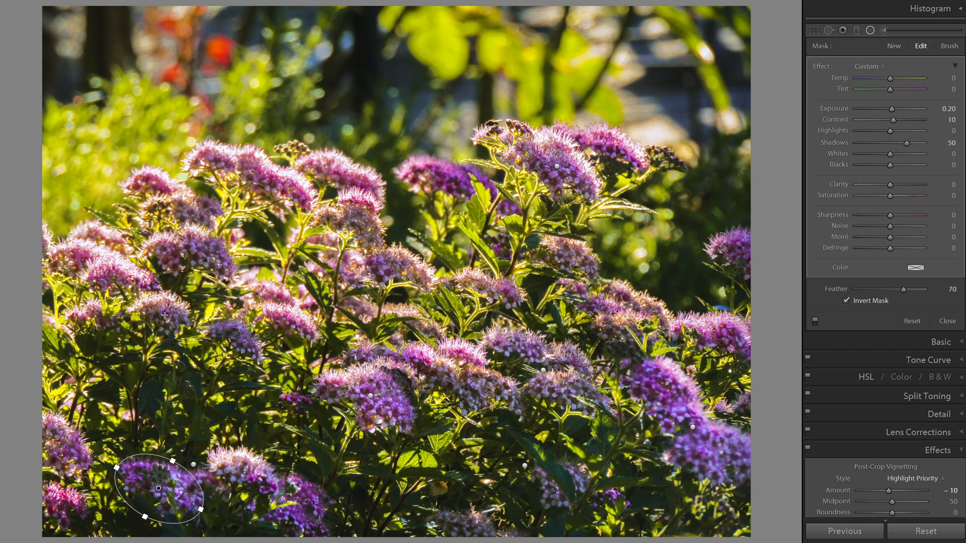
drag(162, 313, 197, 336)
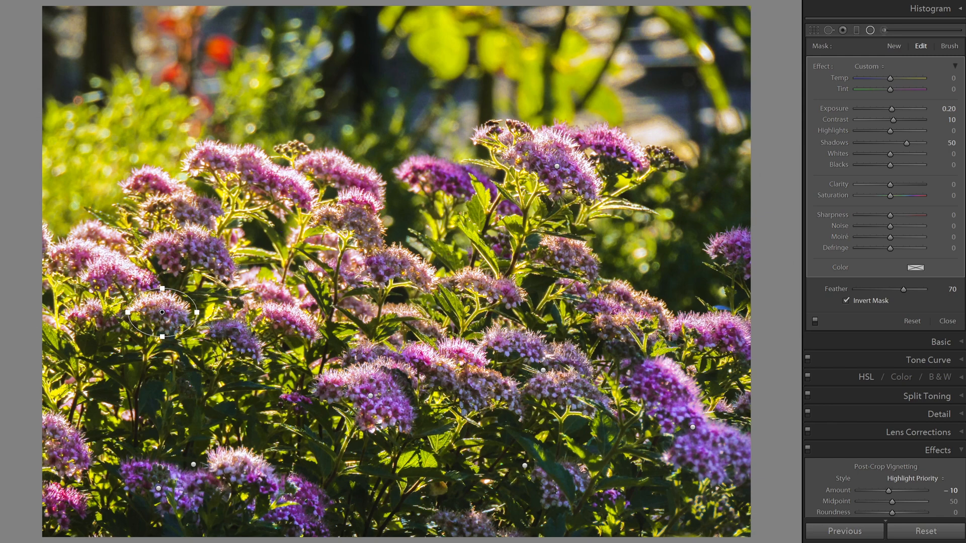
drag(464, 379, 525, 419)
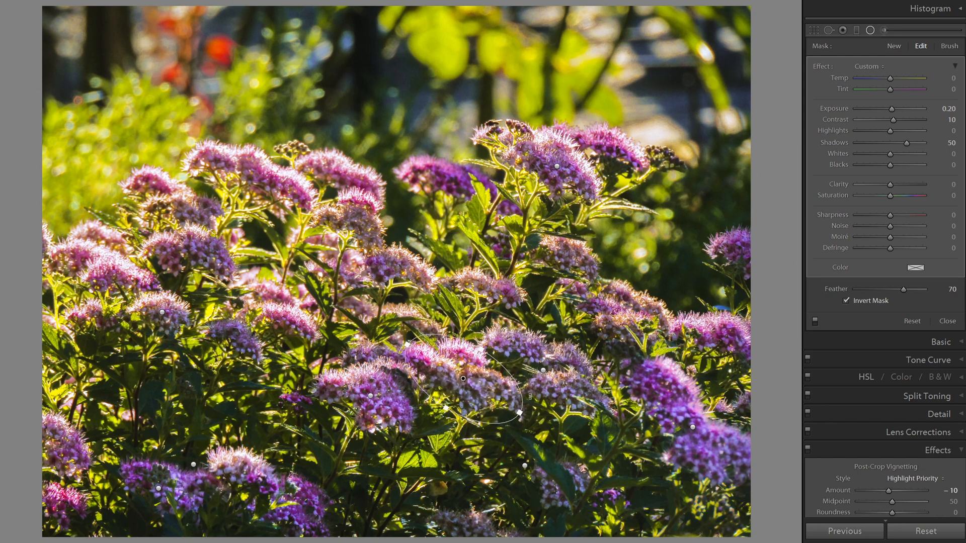
mouse_move(747, 254)
mouse_down()
mouse_move(780, 280)
mouse_move(740, 249)
mouse_up()
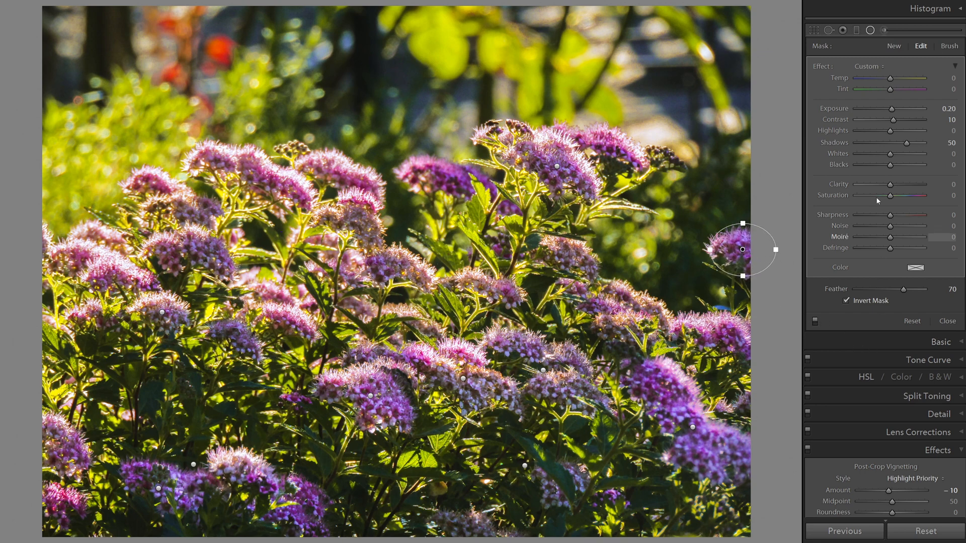
click(870, 31)
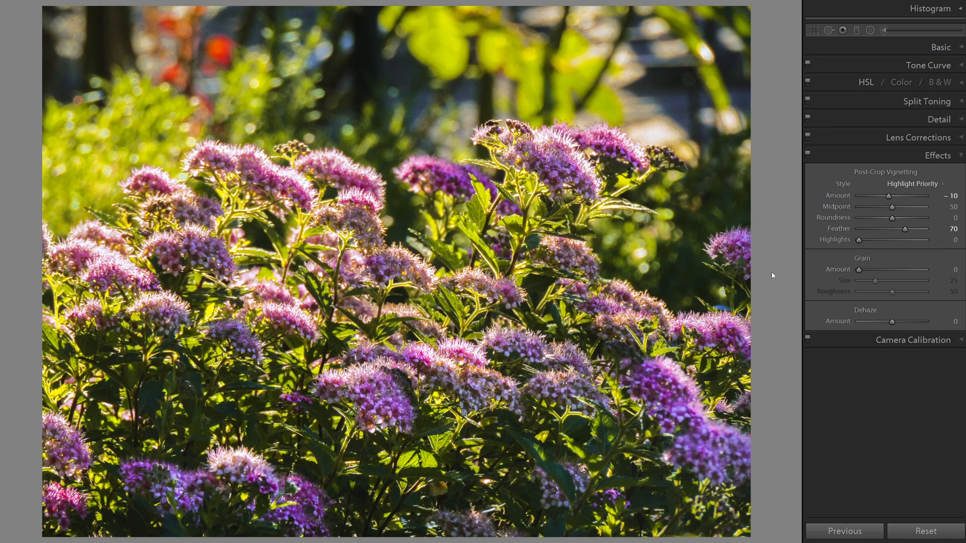
Compare the edited photo with its original state using the before/after view
key(backslash)
key(backslash)
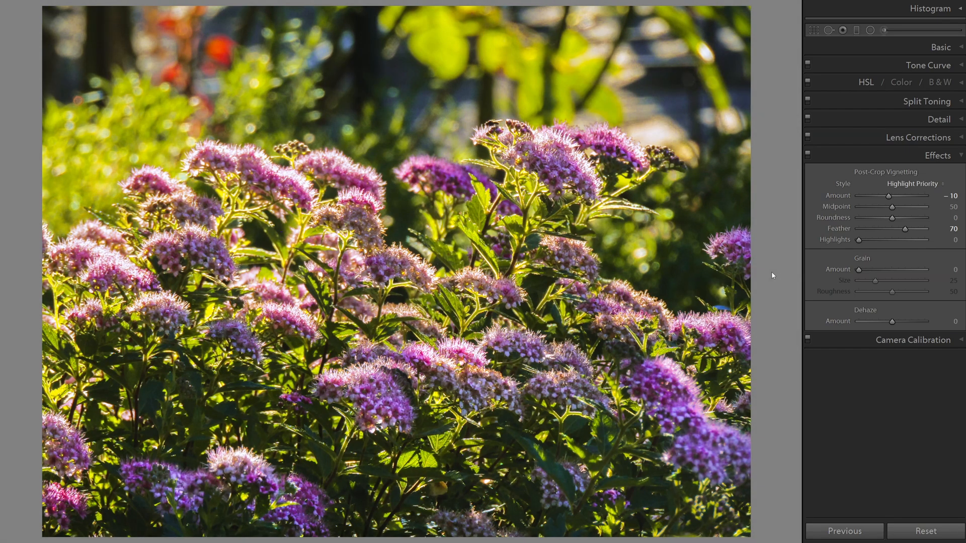